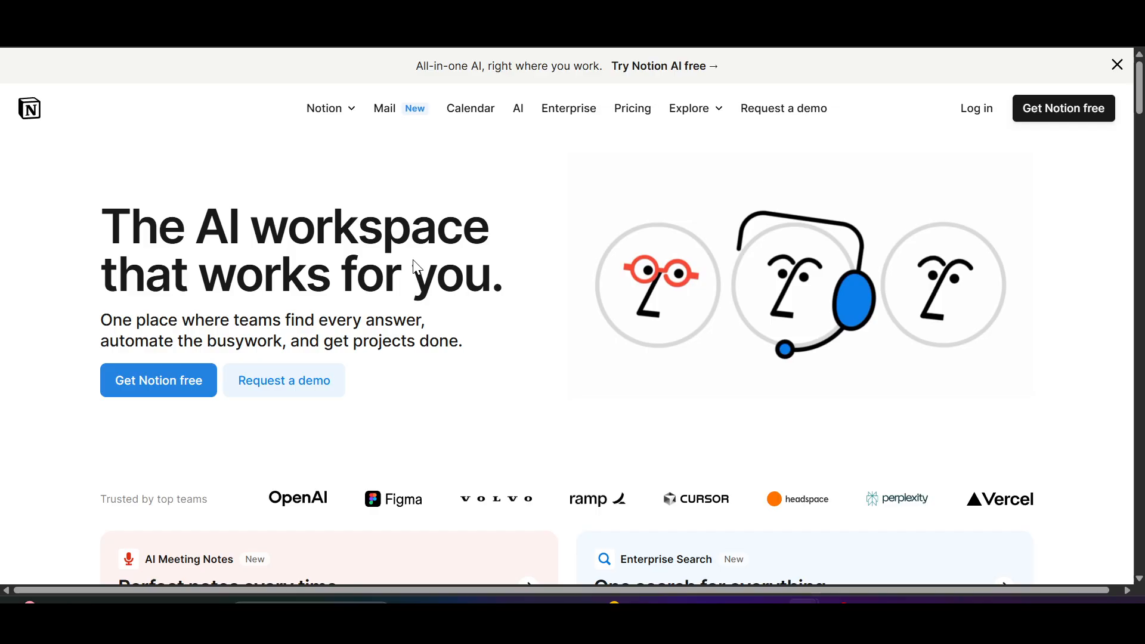
- Log in to Notion and open the integration gallery from the workspace's connection settings
mouse_move(312, 115)
left_click(975, 111)
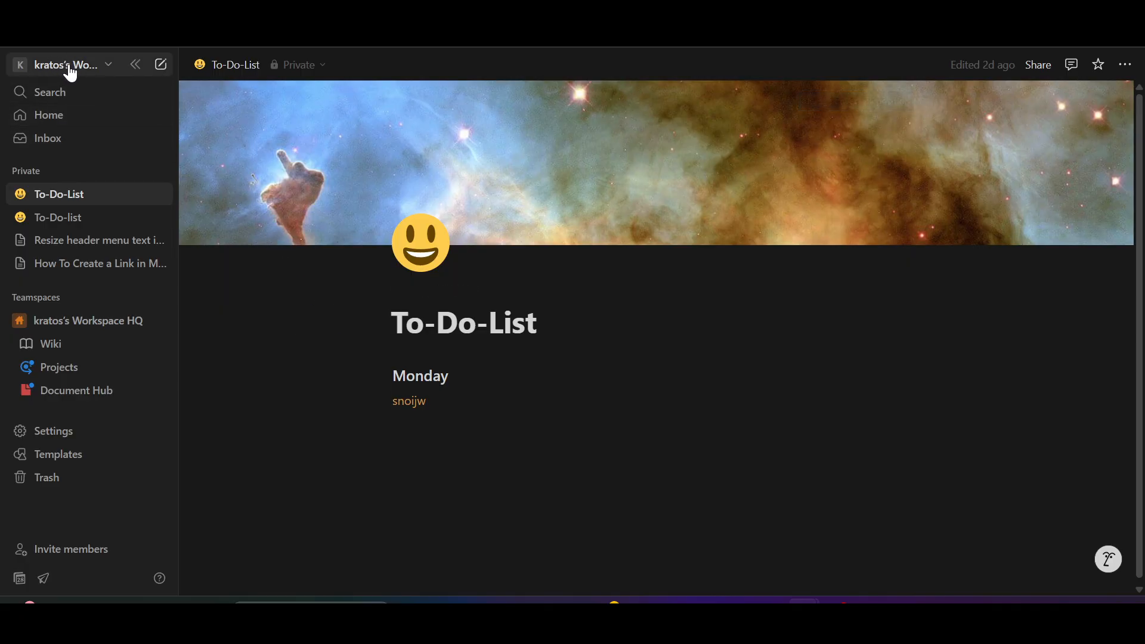
left_click(46, 65)
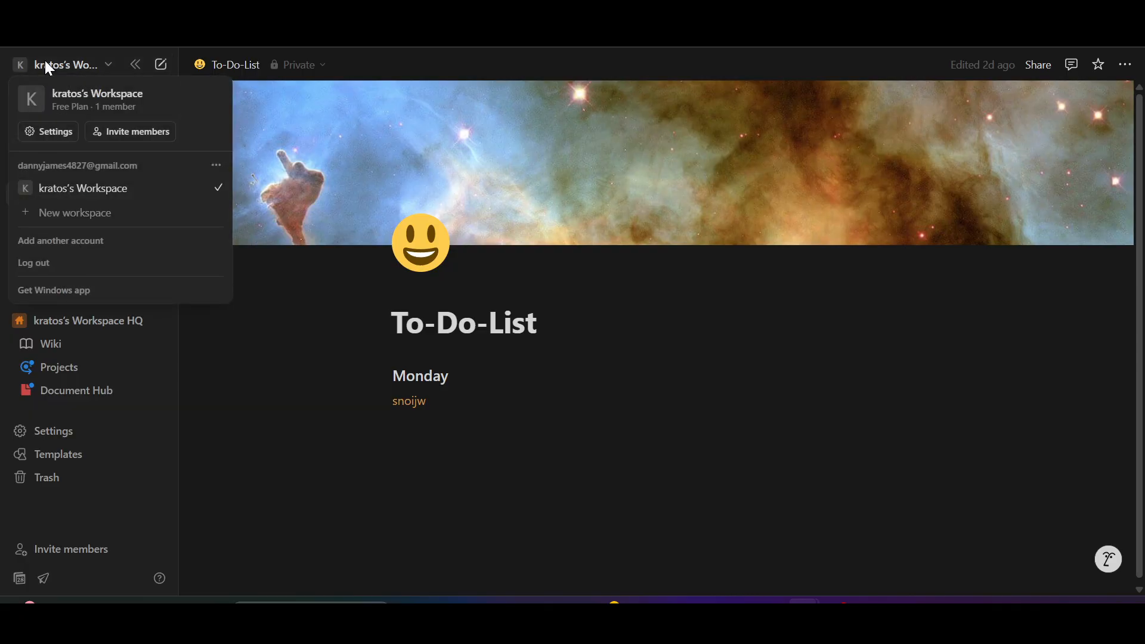
left_click(52, 132)
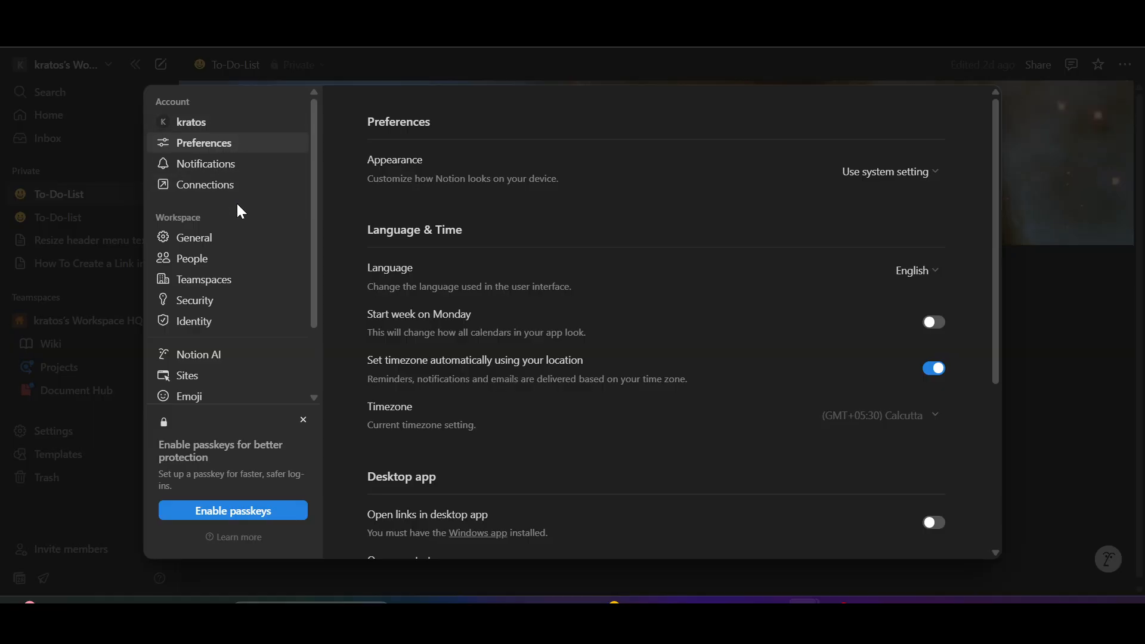
left_click(232, 194)
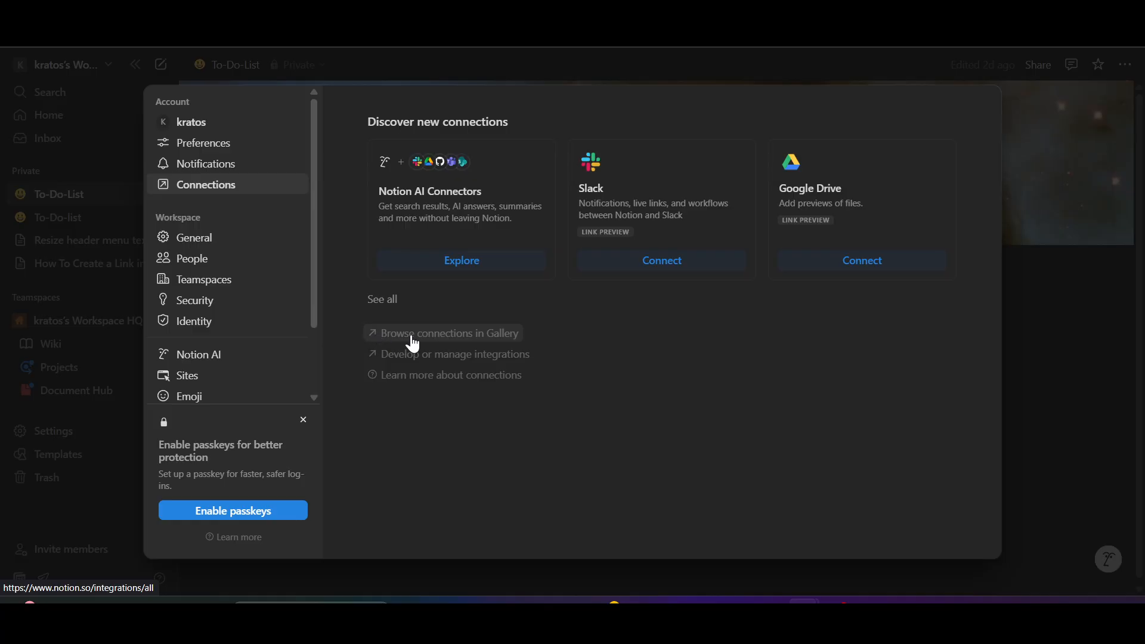
left_click(461, 339)
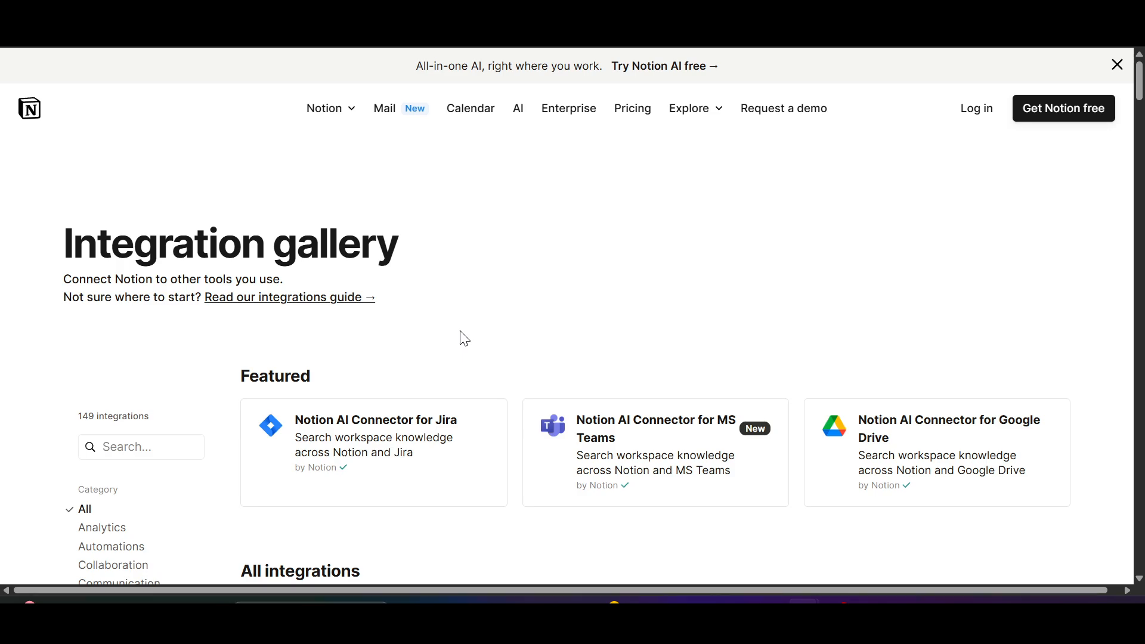
- Browse the integration gallery and open the 2sync integration's page
scroll(535, 334, "down", 1)
scroll(535, 334, "up", 1)
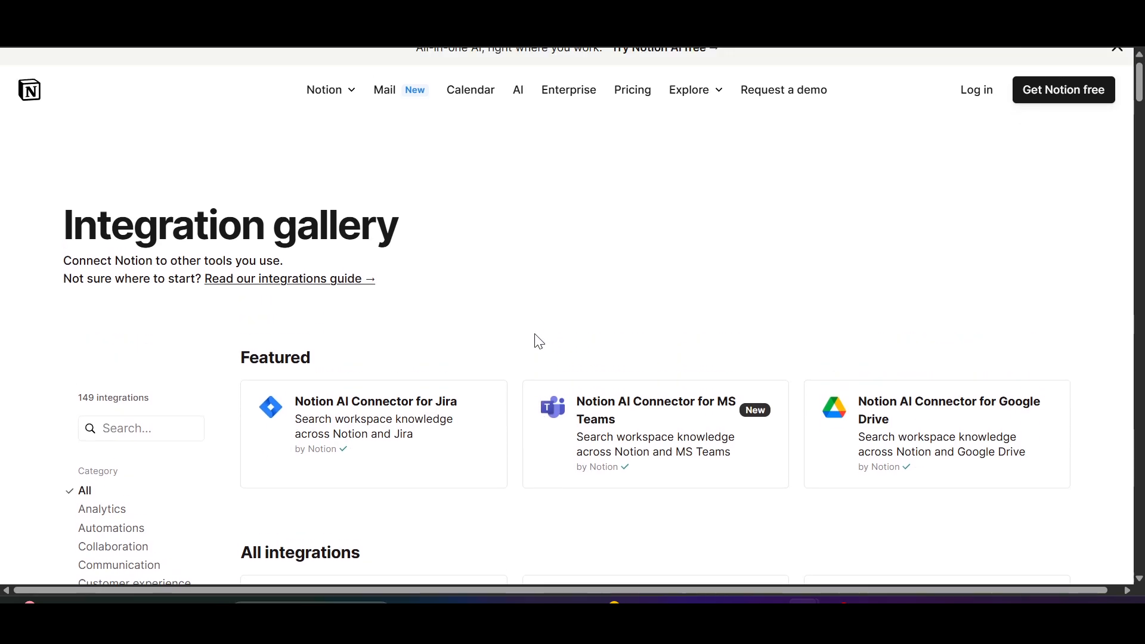
scroll(641, 307, "down", 4)
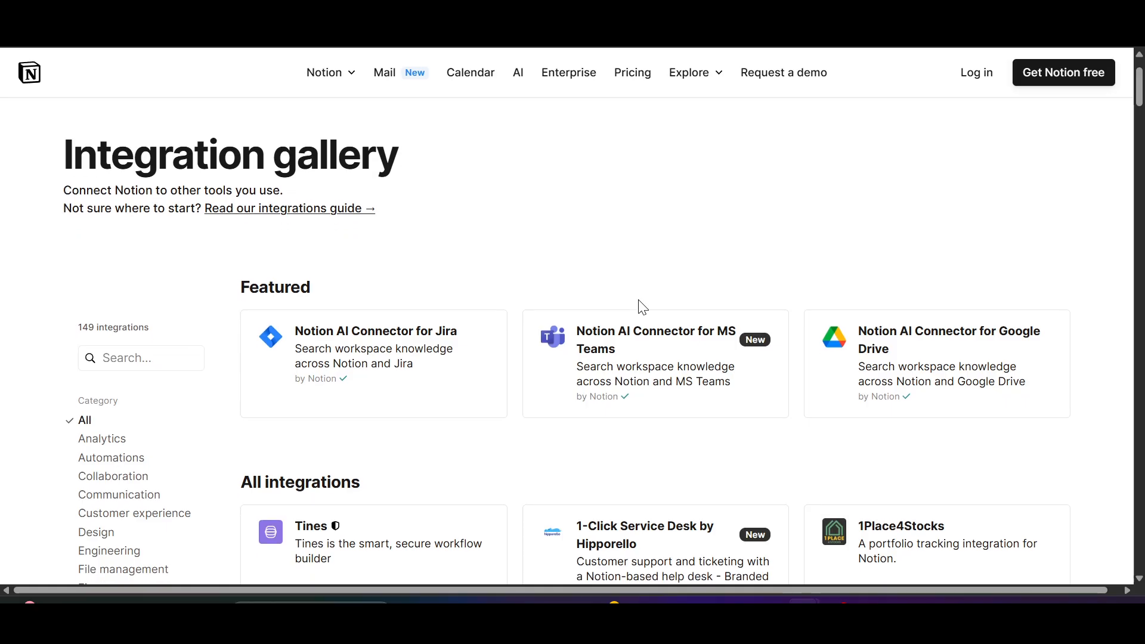
scroll(642, 307, "down", 1)
scroll(642, 307, "up", 2)
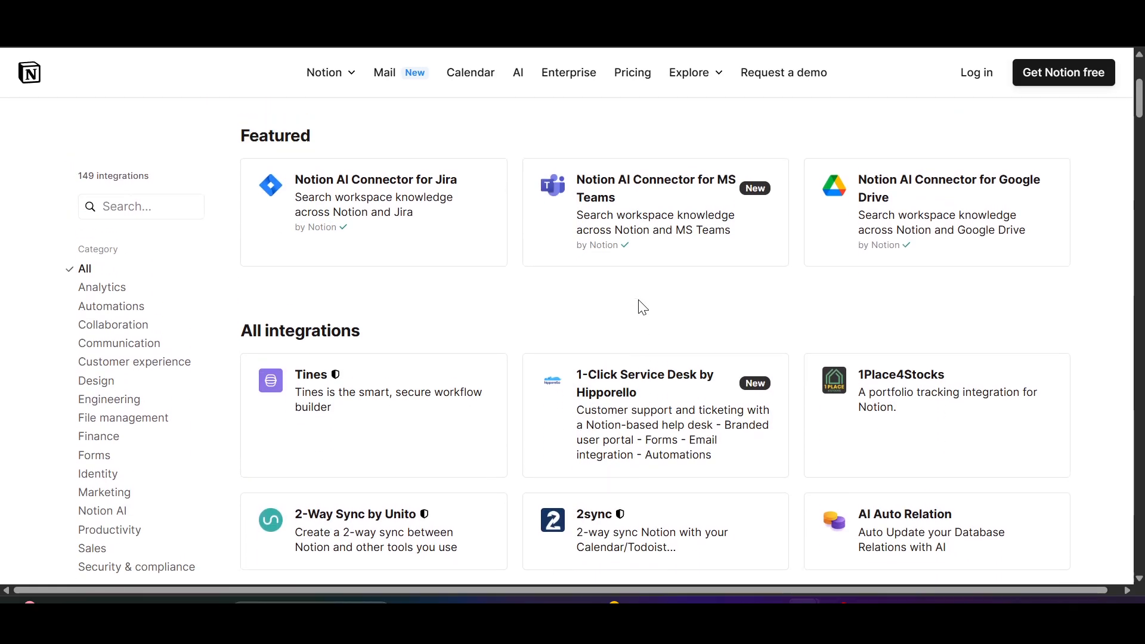
scroll(642, 307, "down", 1)
scroll(642, 307, "down", 3)
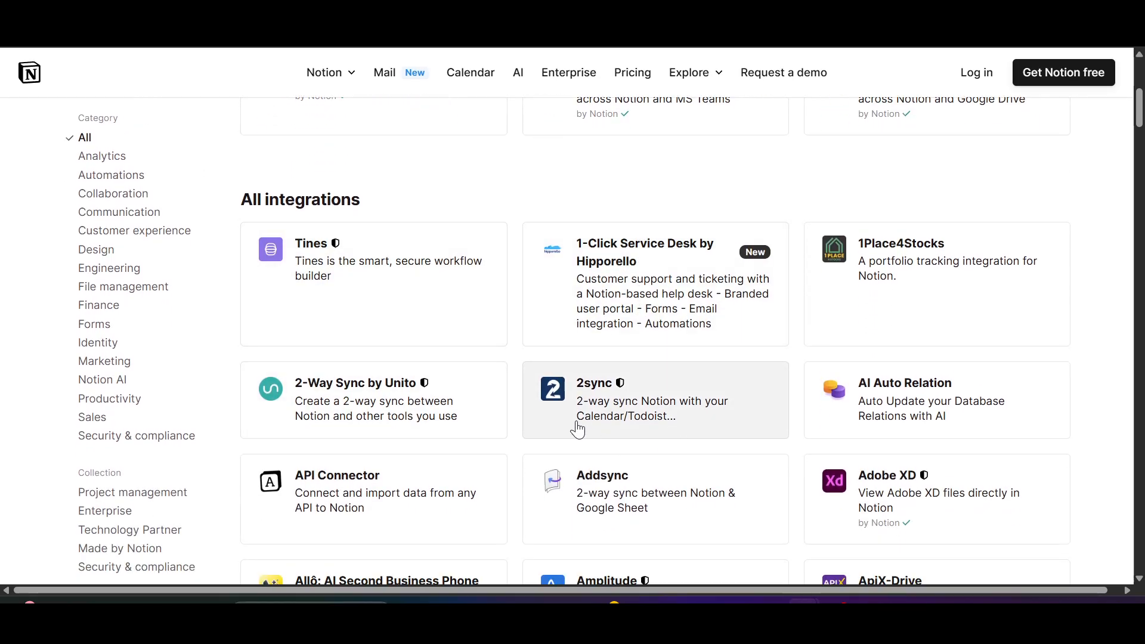
left_click(680, 419)
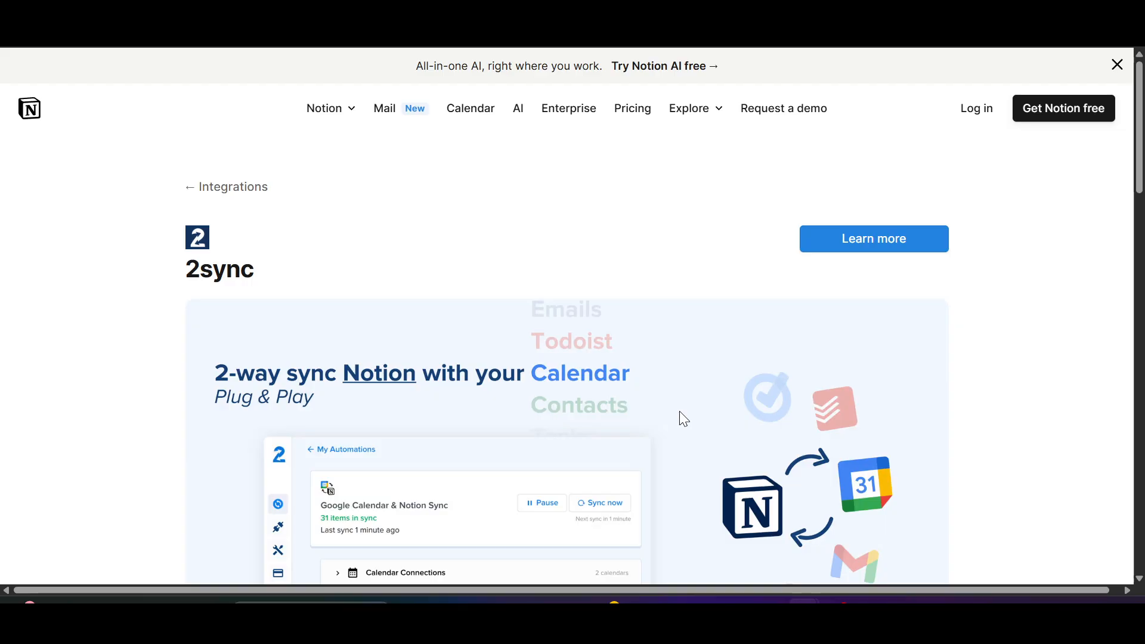
- Go to the 2sync site from its integration page and start a new Google Calendar automation with Notion
scroll(702, 357, "down", 6)
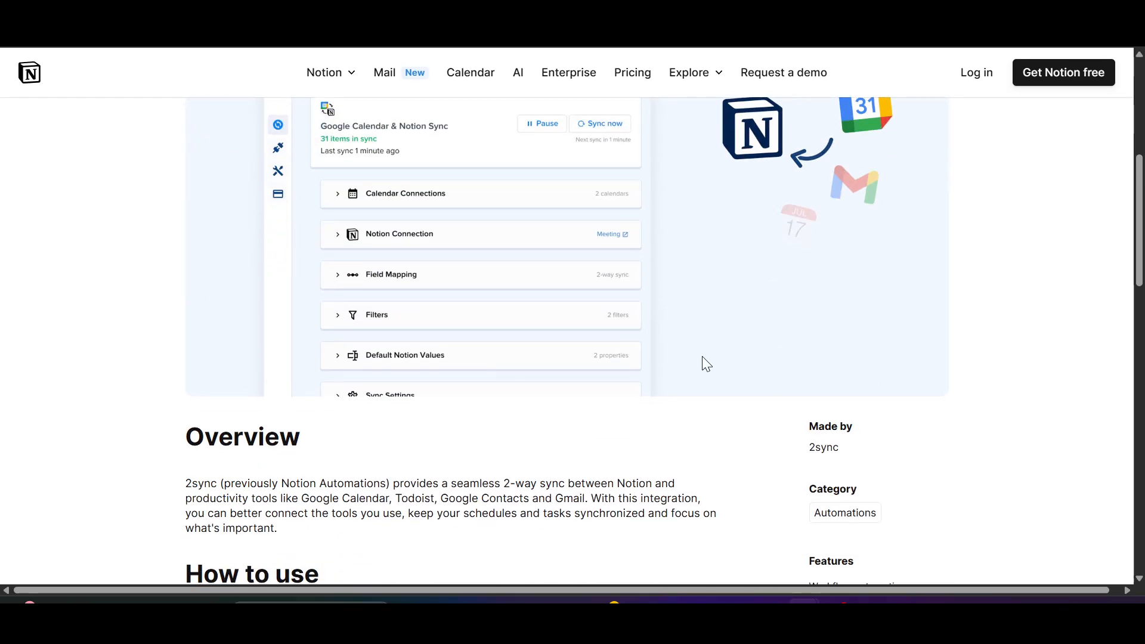
scroll(702, 357, "up", 6)
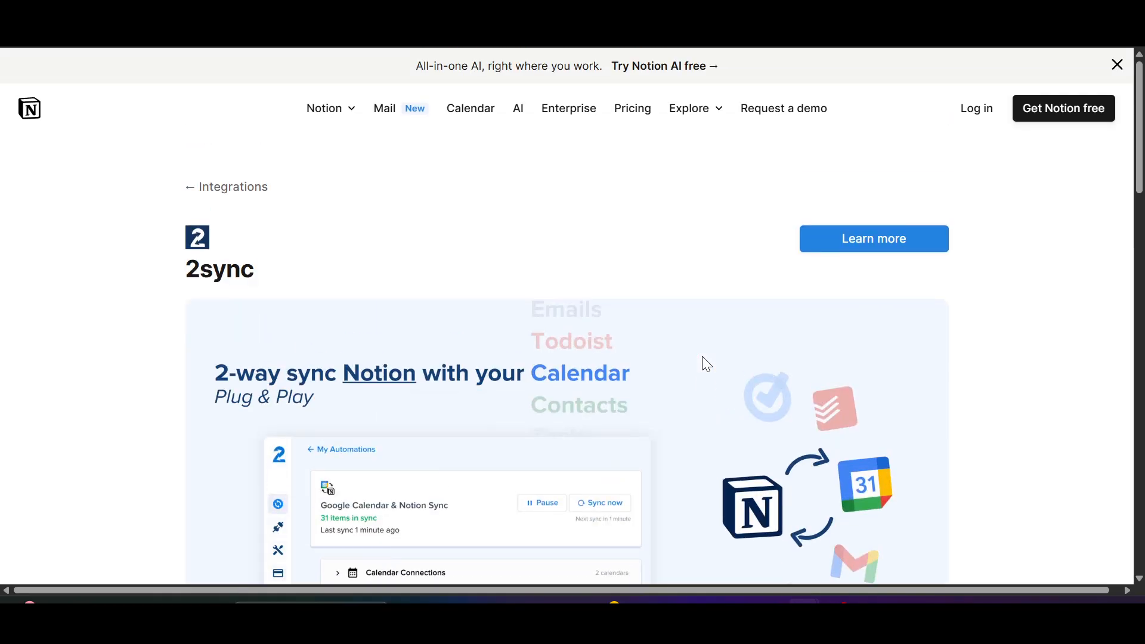
left_click(874, 257)
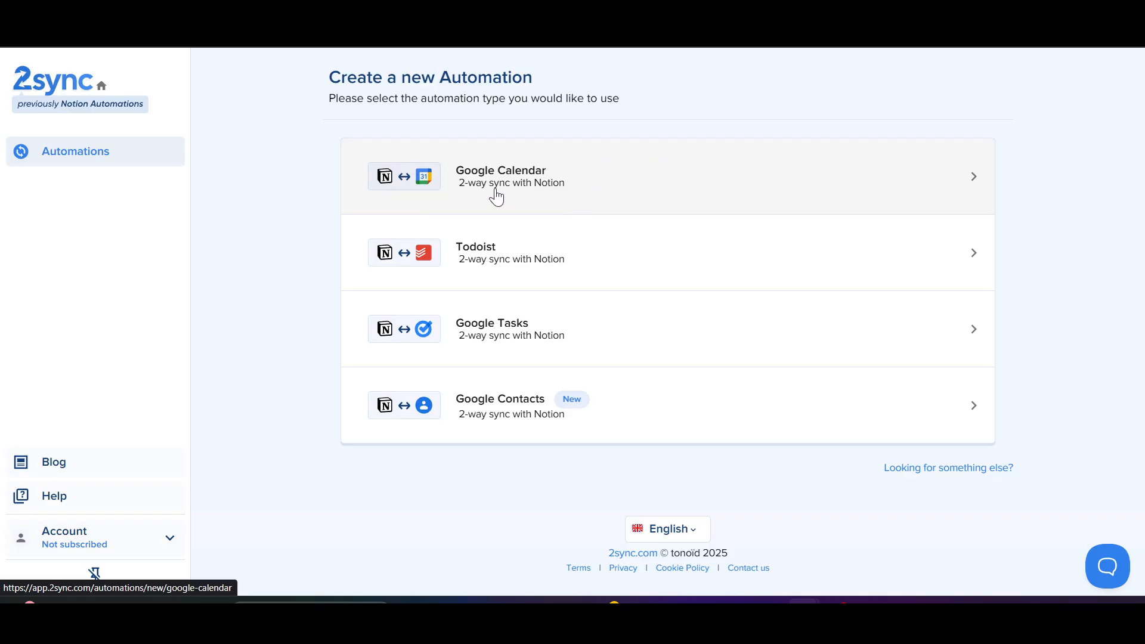
left_click(633, 191)
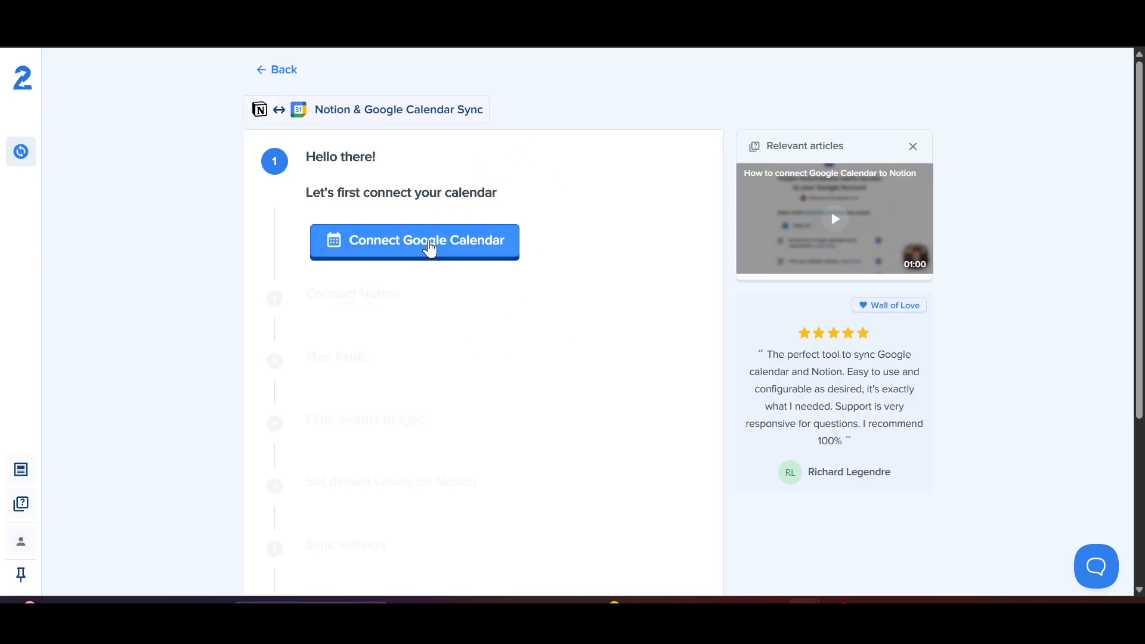
- Connect the Google Calendar account with all requested access granted, and include the Holidays in India calendar in the sync
left_click(429, 247)
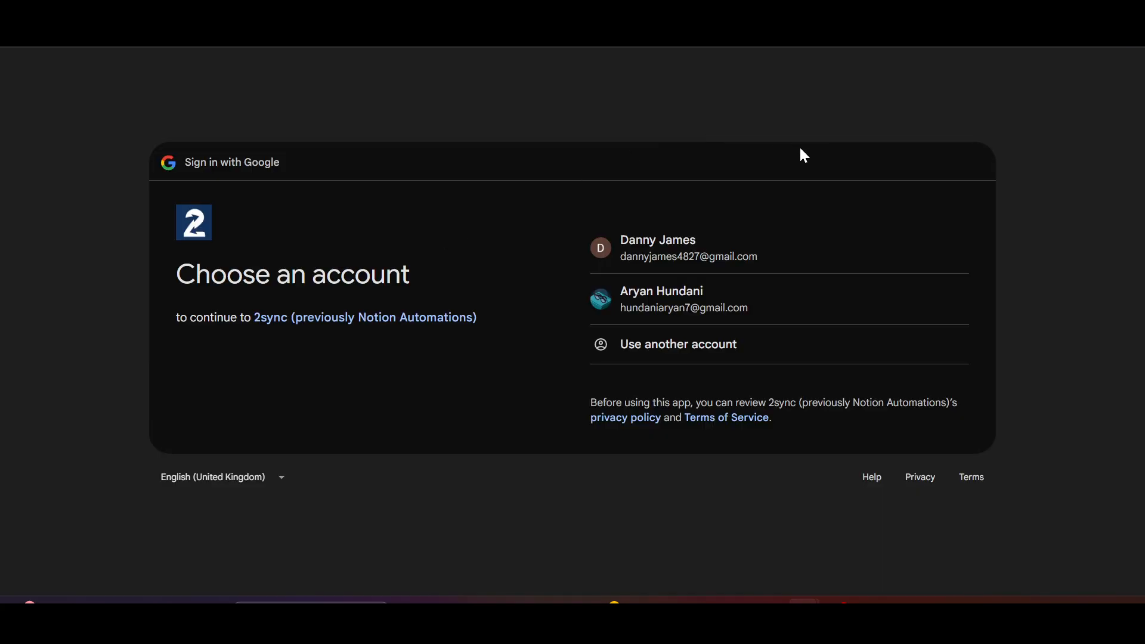
left_click(751, 257)
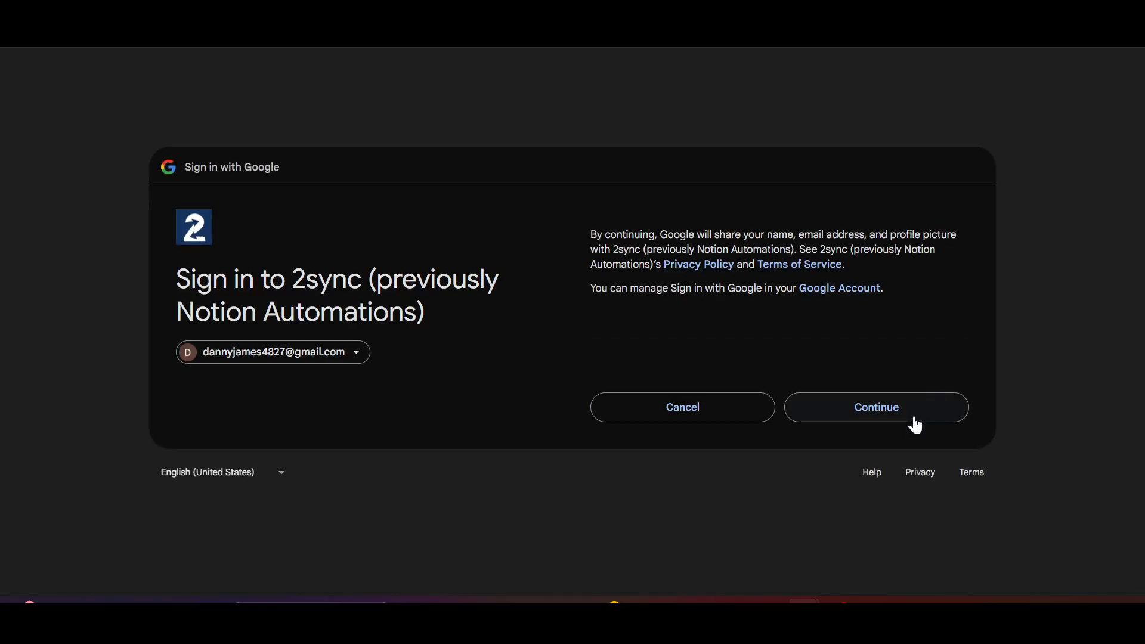
left_click(915, 418)
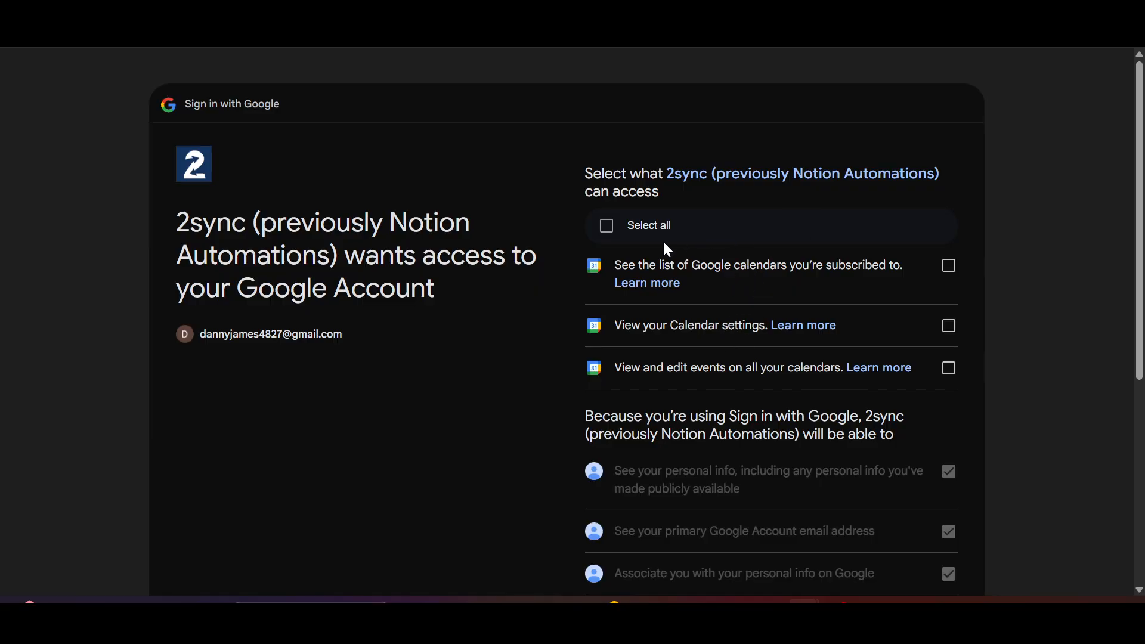
left_click(607, 228)
scroll(766, 368, "down", 5)
left_click(862, 475)
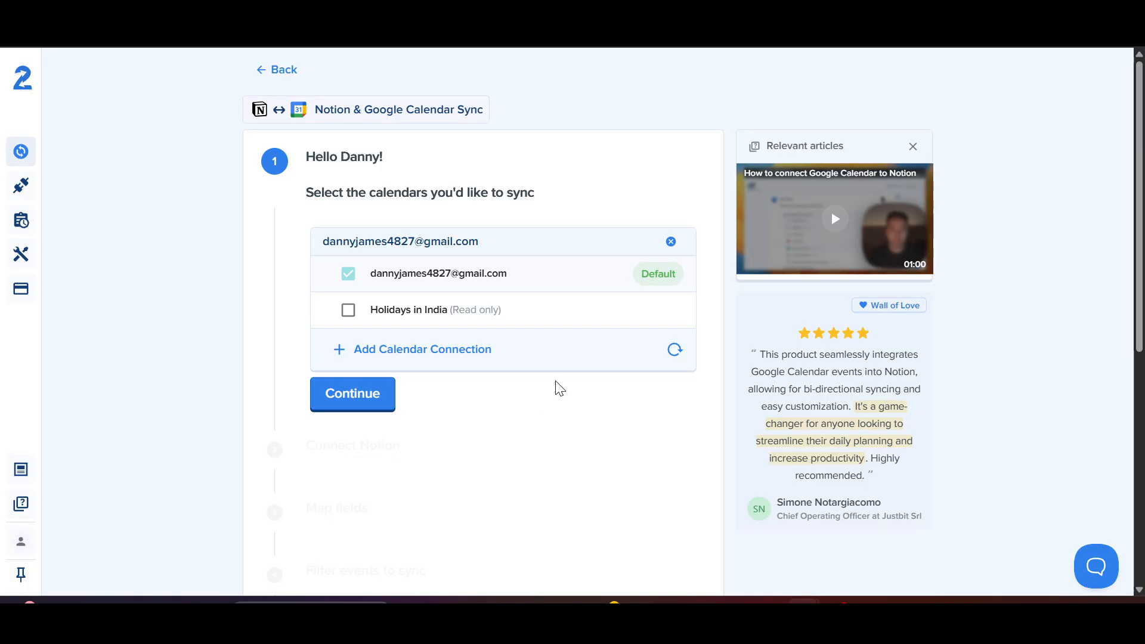
left_click(348, 311)
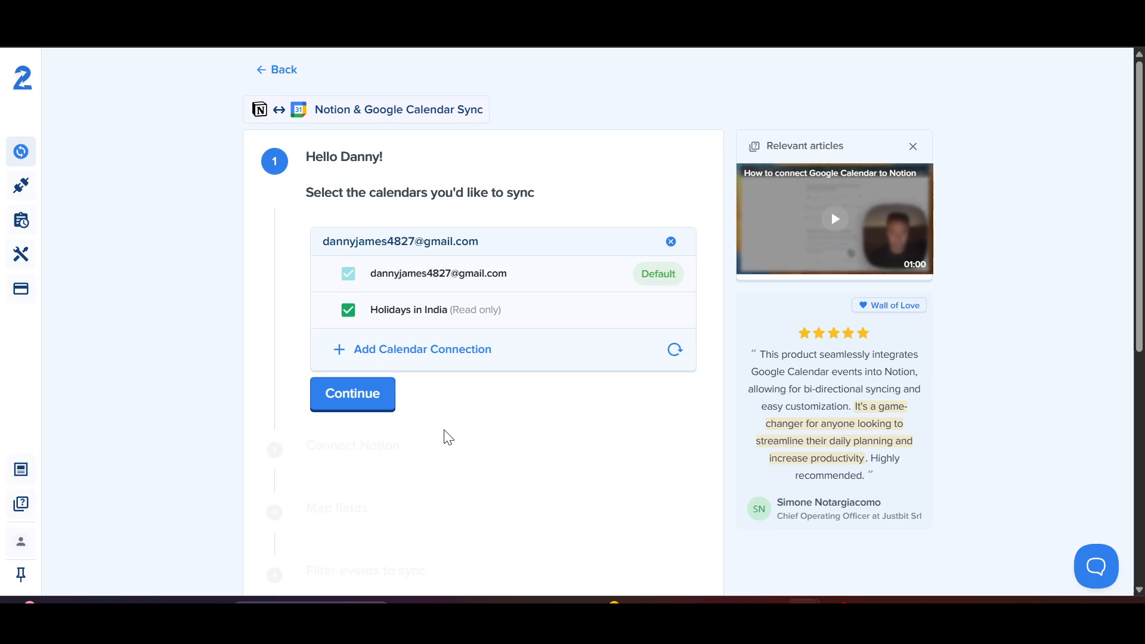
left_click(375, 410)
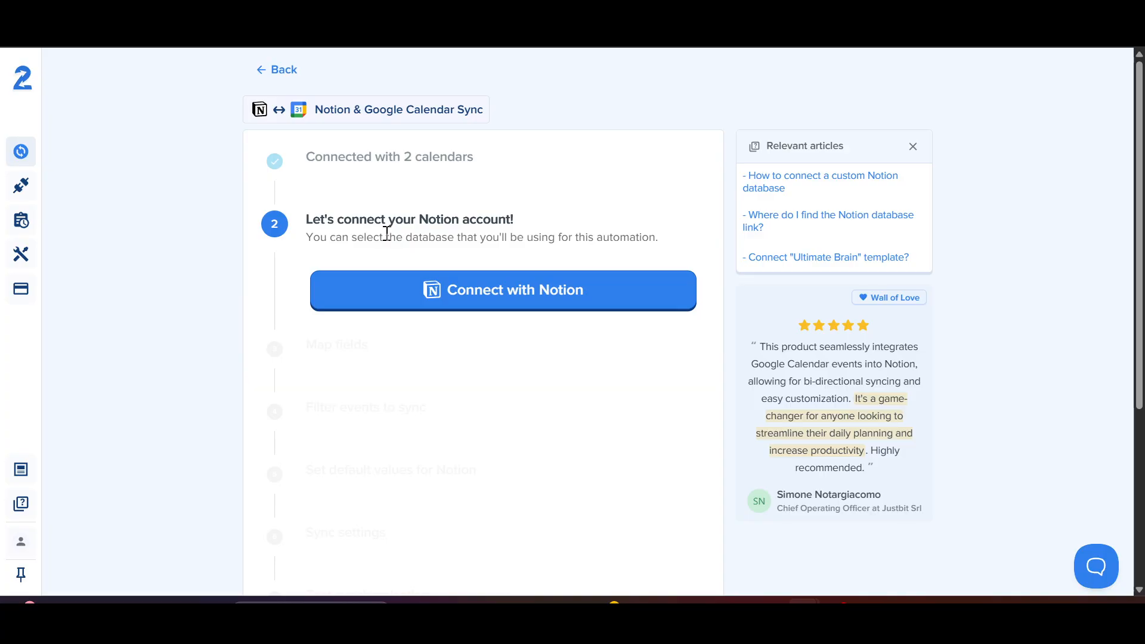
- Connect the Notion workspace to 2sync using the developer's template, and accept the Events and Tasks database
left_click(508, 289)
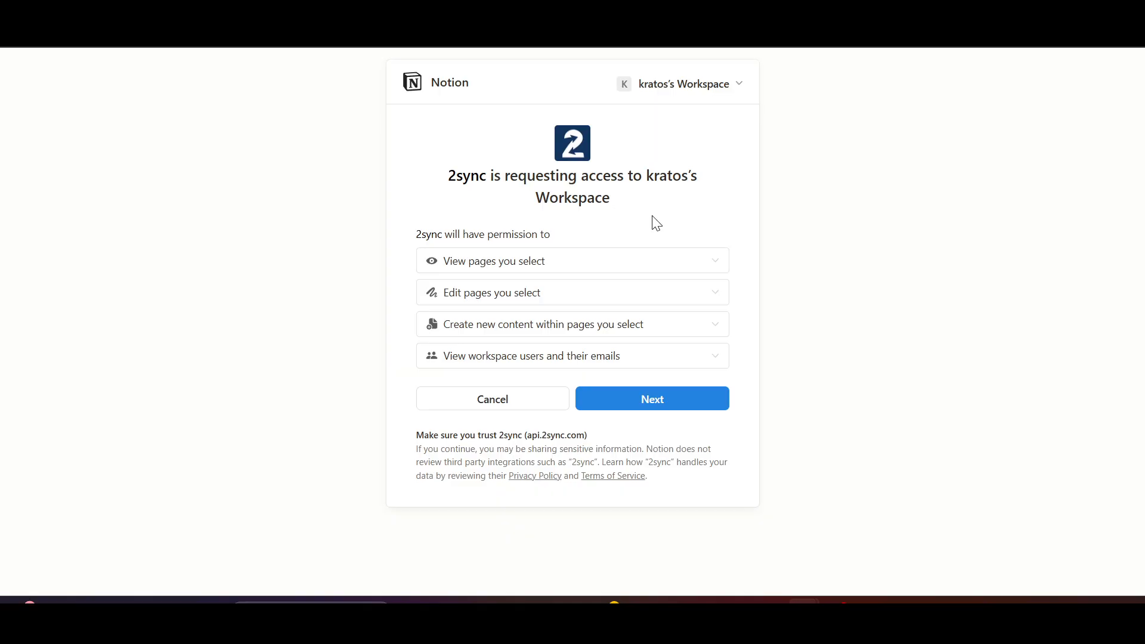
left_click(649, 265)
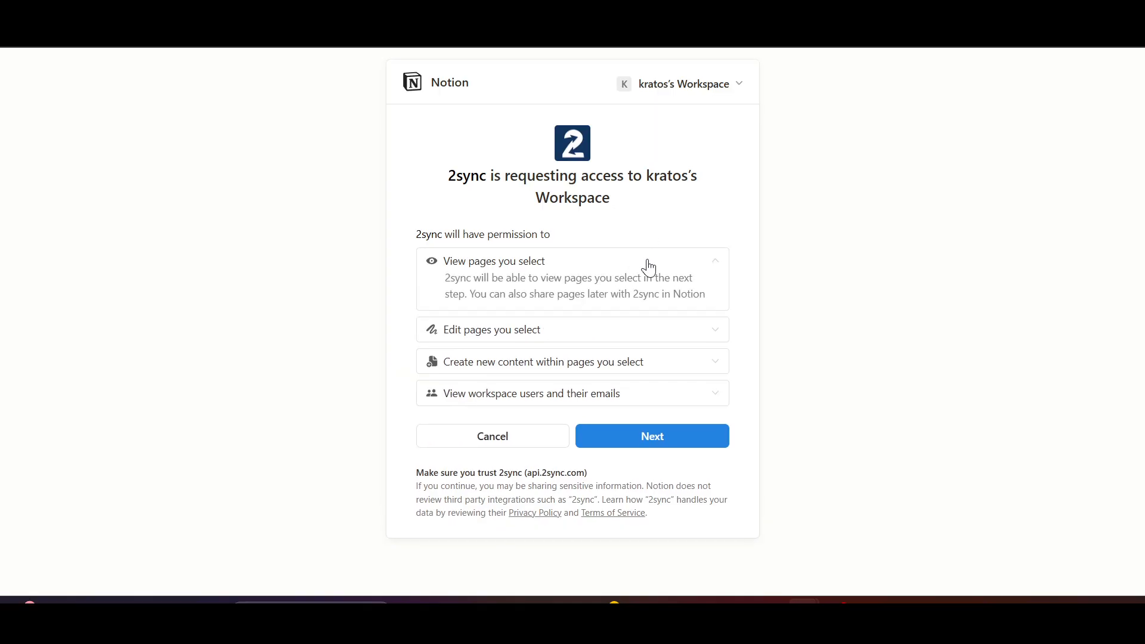
left_click(648, 266)
left_click(642, 304)
left_click(644, 304)
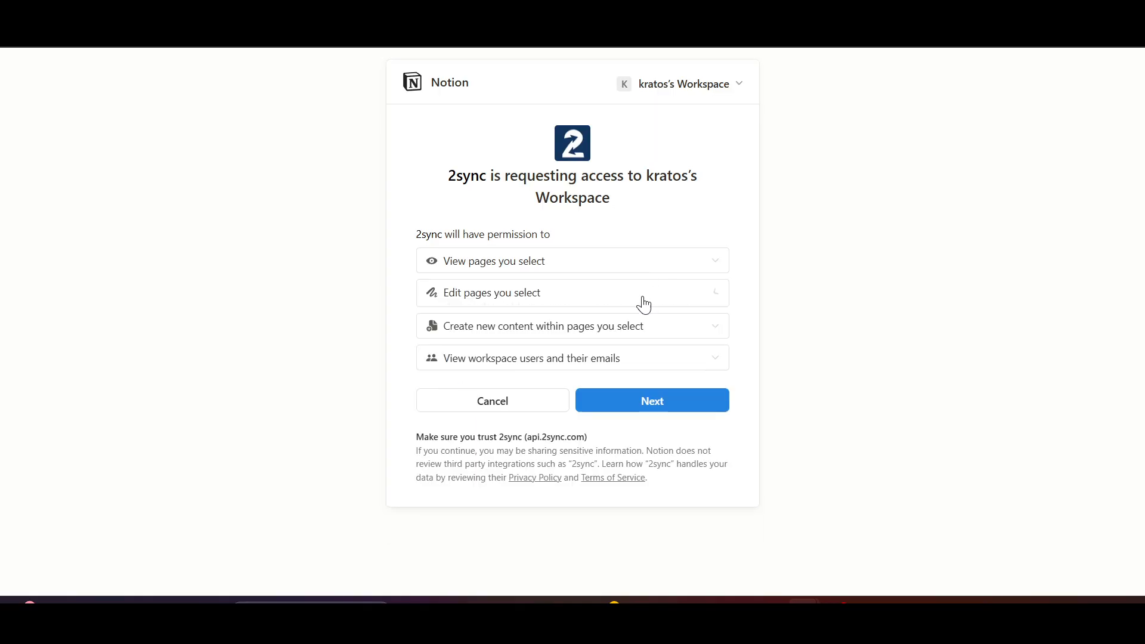
left_click(654, 394)
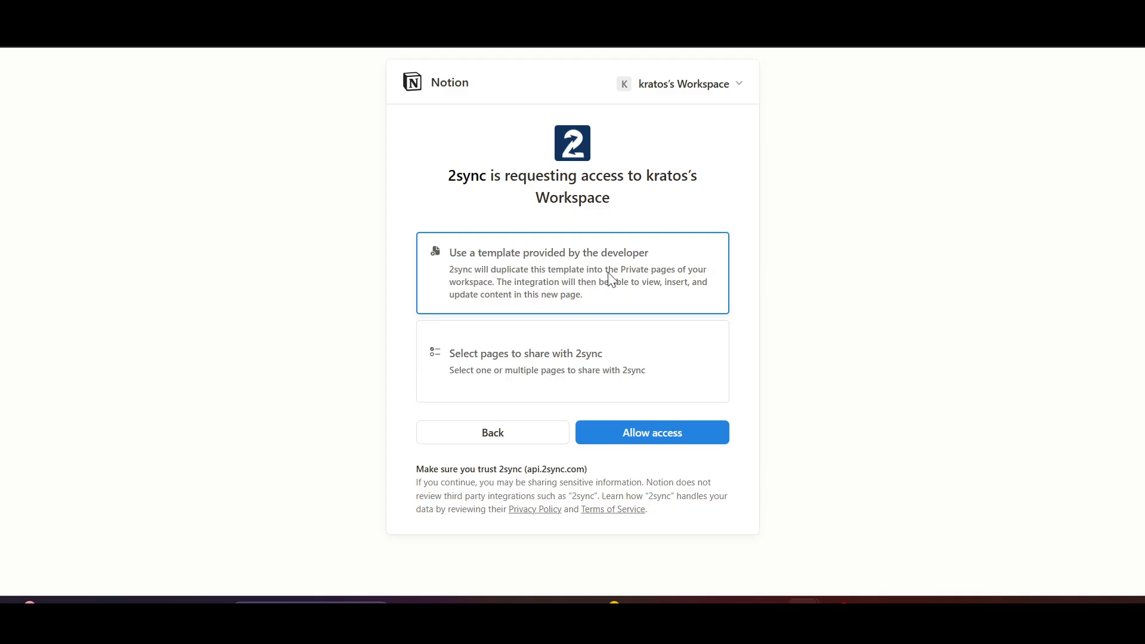
left_click(641, 449)
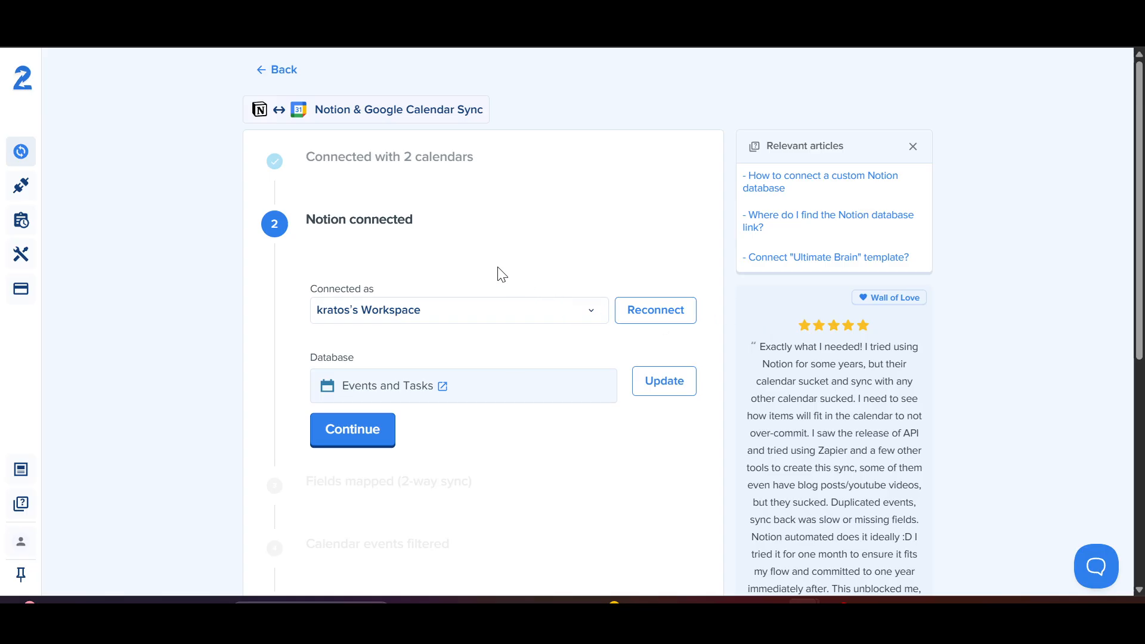
left_click(379, 434)
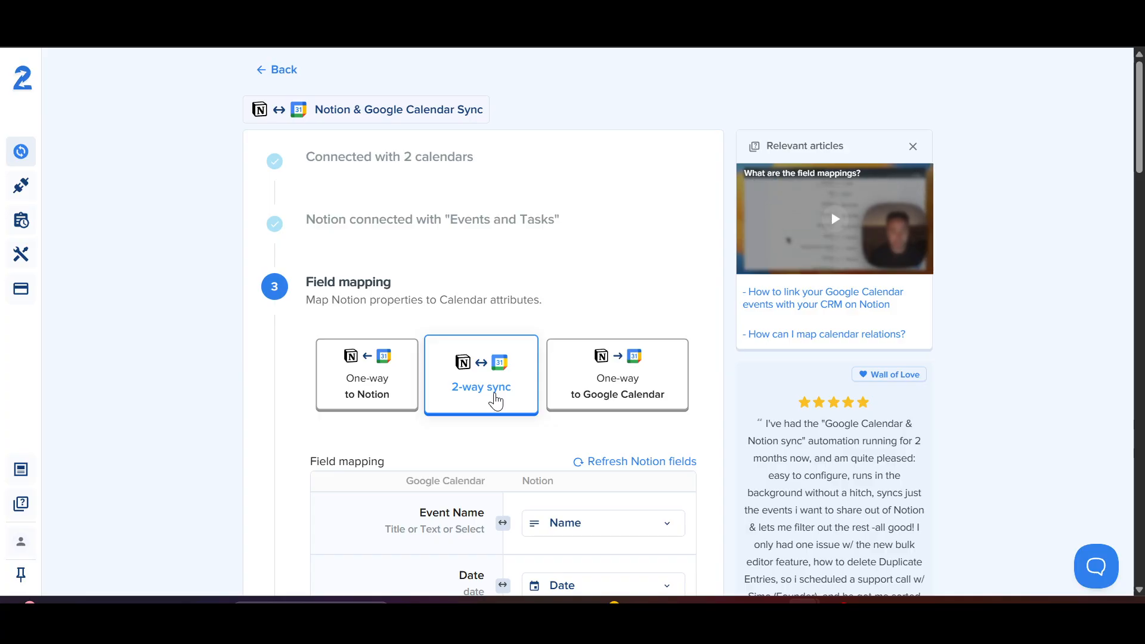
- Choose 2-way sync for the field mapping and match the Calendar Name relation by Name
left_click(494, 395)
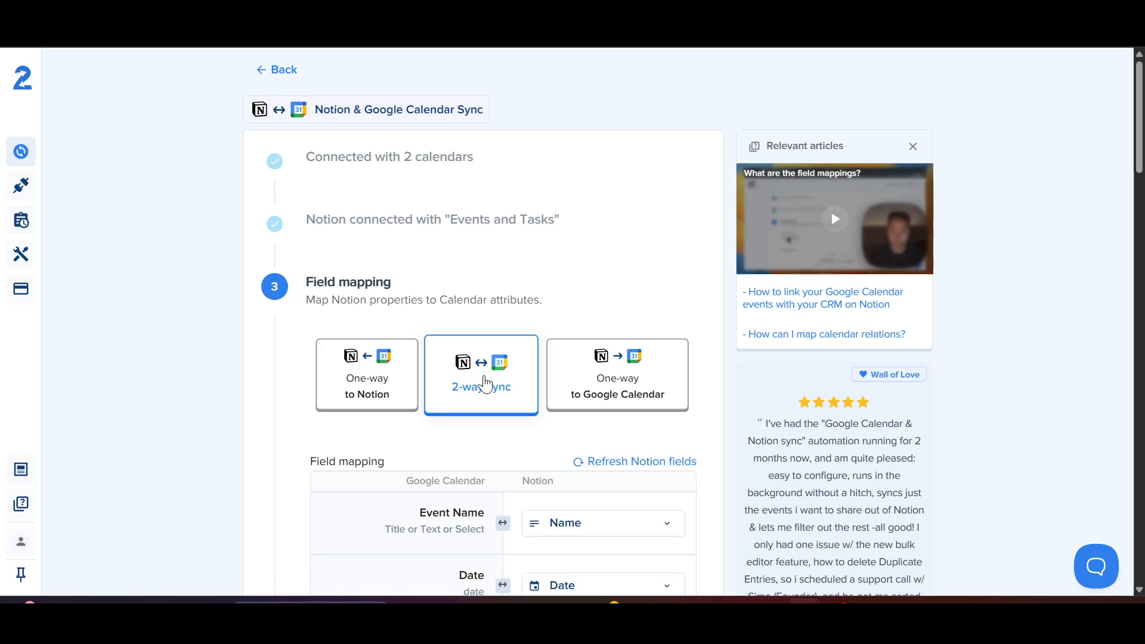
scroll(486, 383, "down", 10)
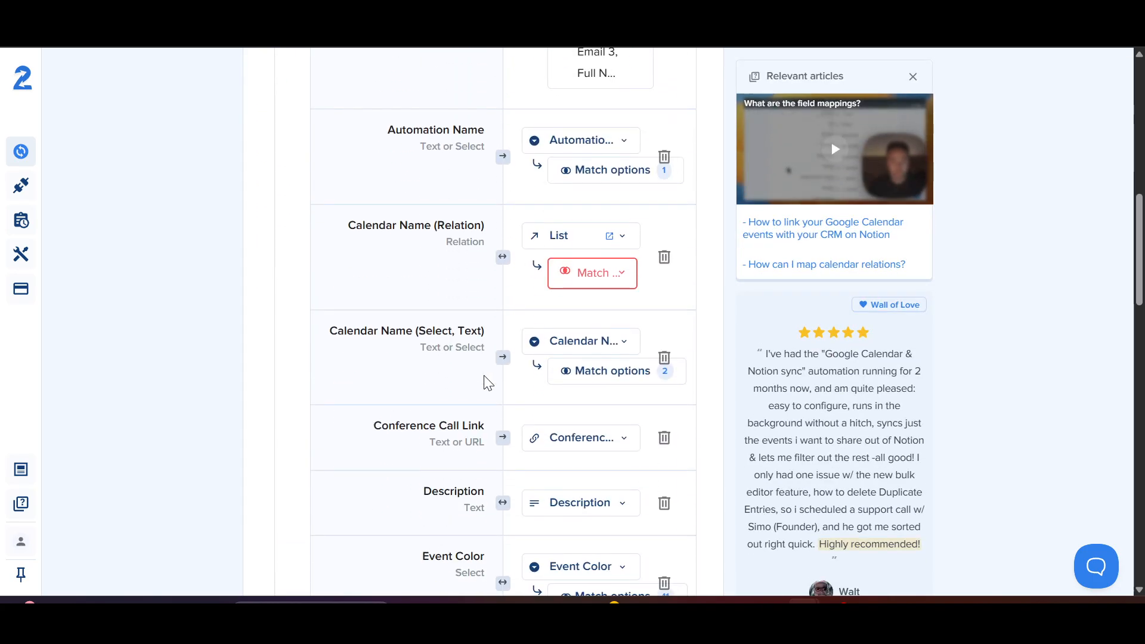
left_click(609, 284)
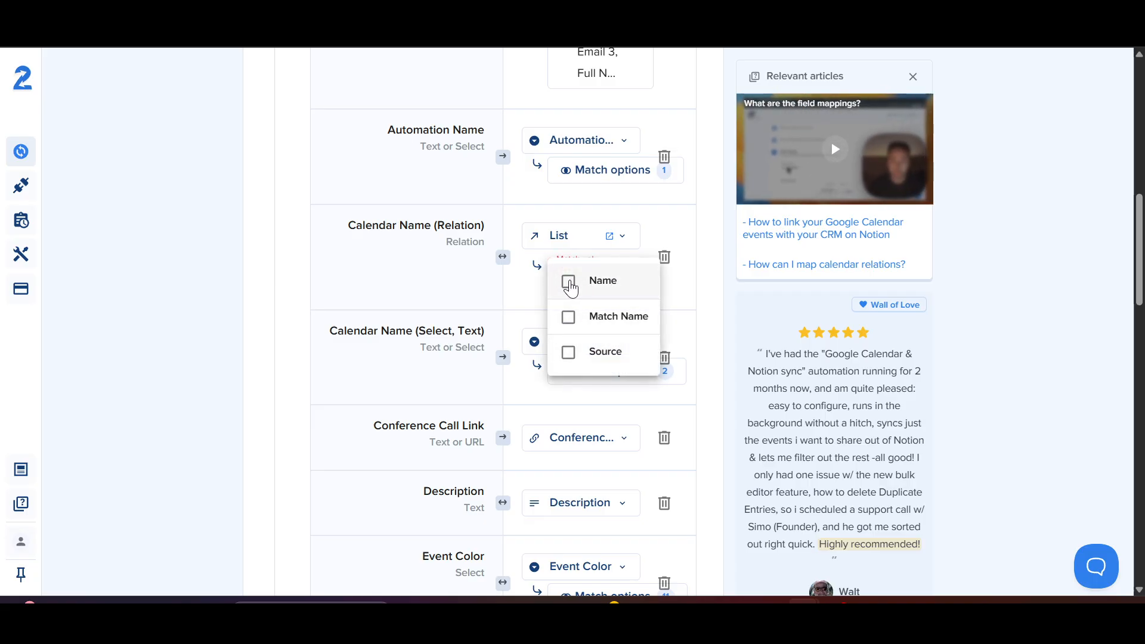
left_click(569, 284)
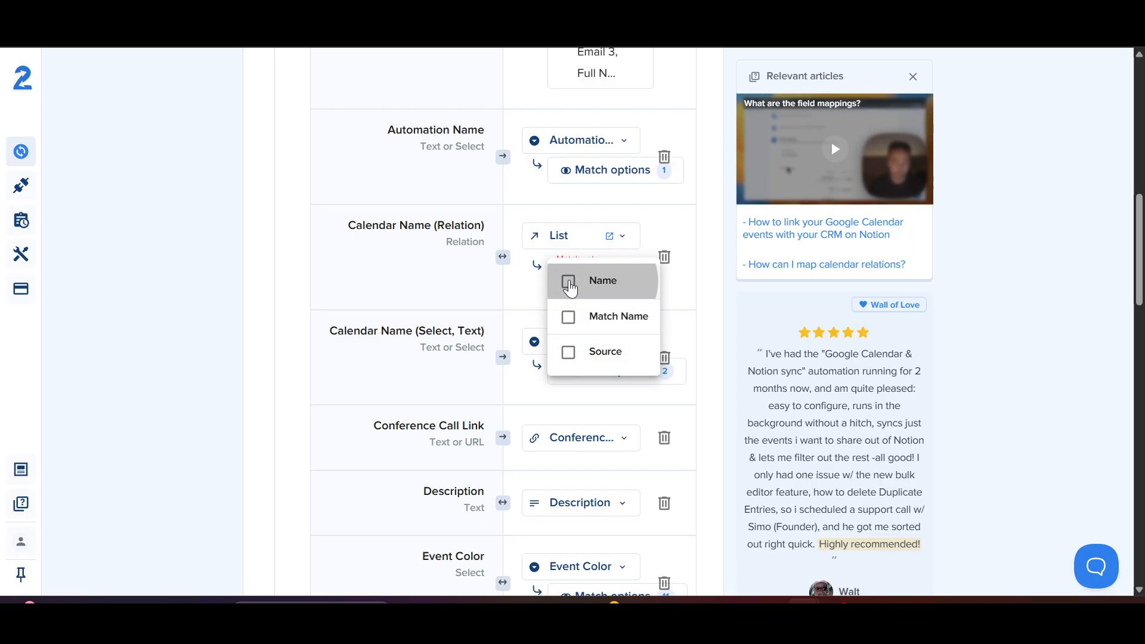
left_click(312, 285)
- Refresh the Notion fields with 2-way sync selected and proceed from field mapping to the item filter
scroll(420, 239, "up", 5)
scroll(415, 238, "up", 3)
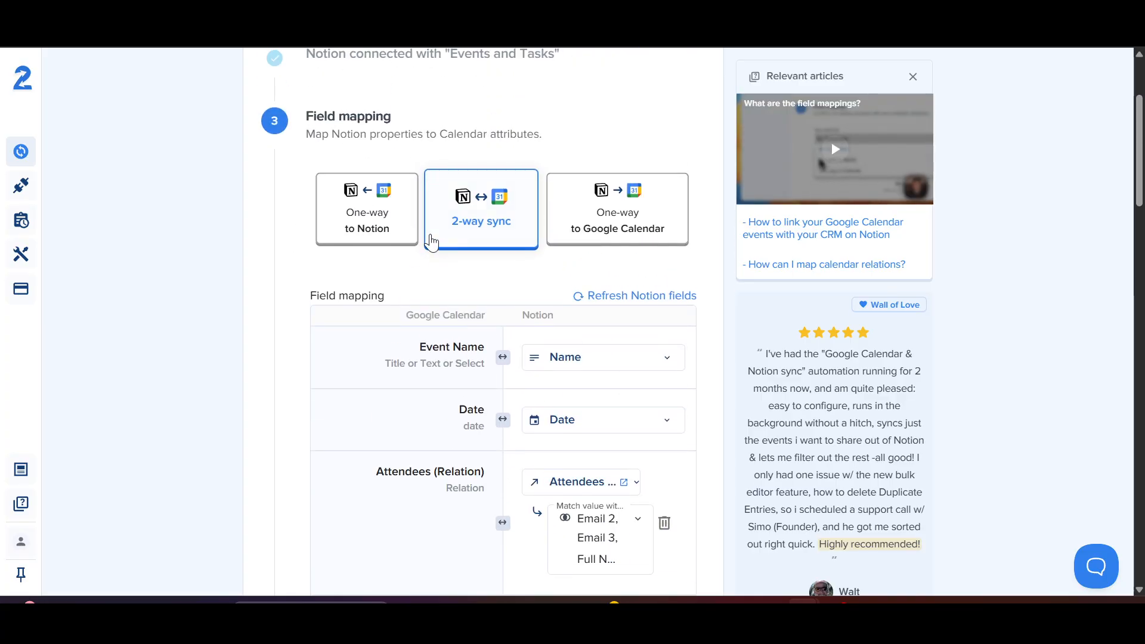
left_click(464, 230)
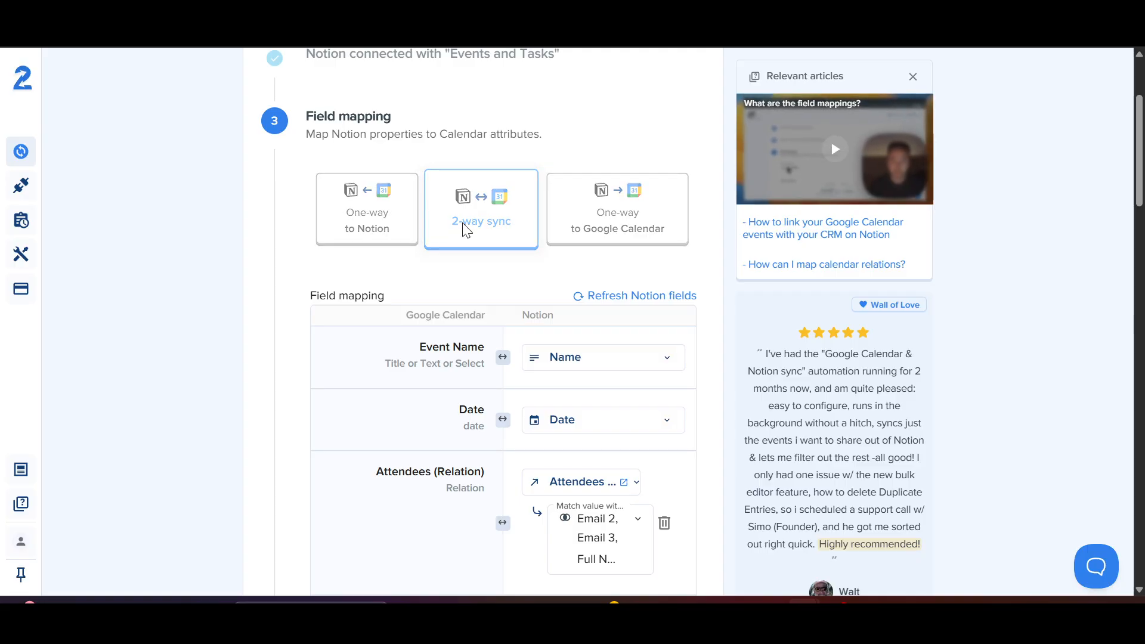
left_click(613, 301)
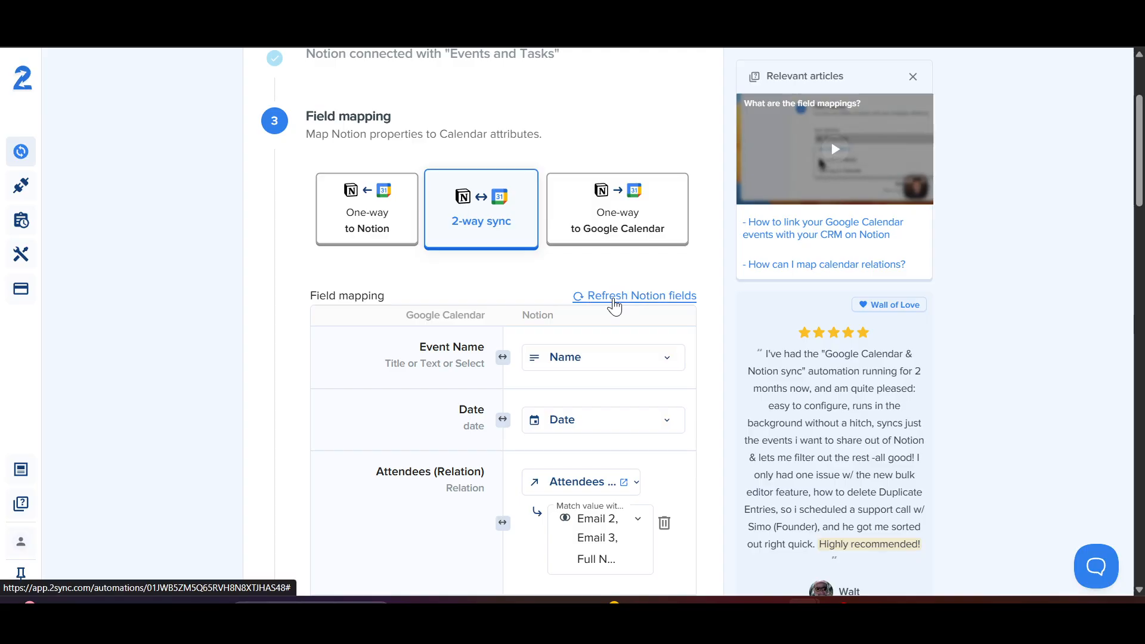
scroll(614, 306, "down", 12)
scroll(614, 304, "down", 15)
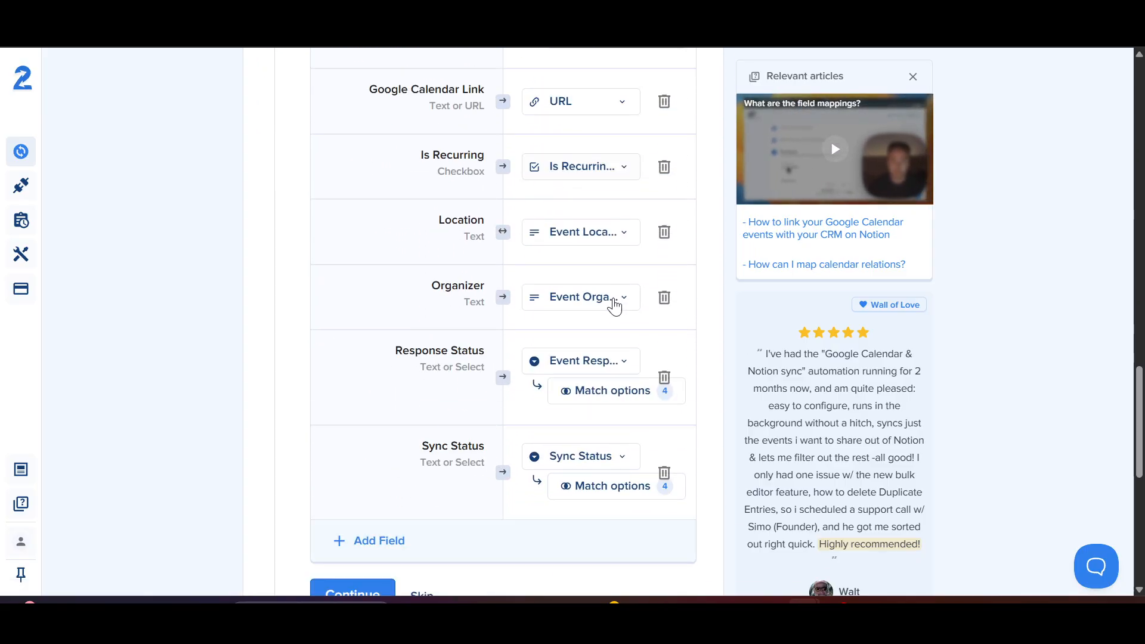
left_click(346, 365)
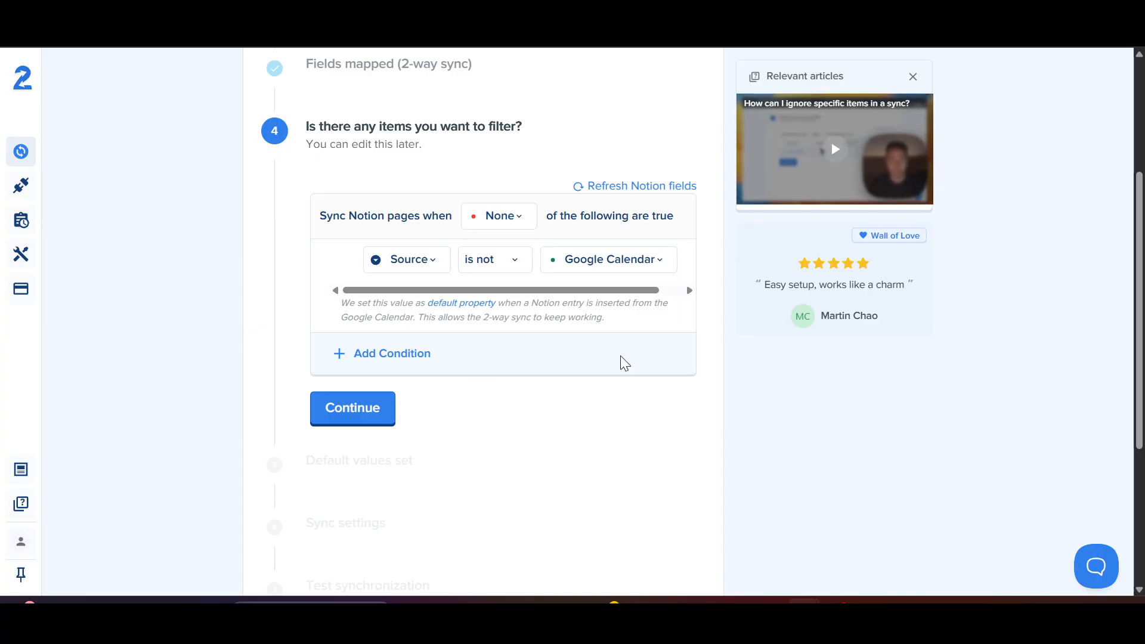
- Accept the preset item filter, default Notion values and sync settings, and proceed to the synchronization test
left_click(367, 421)
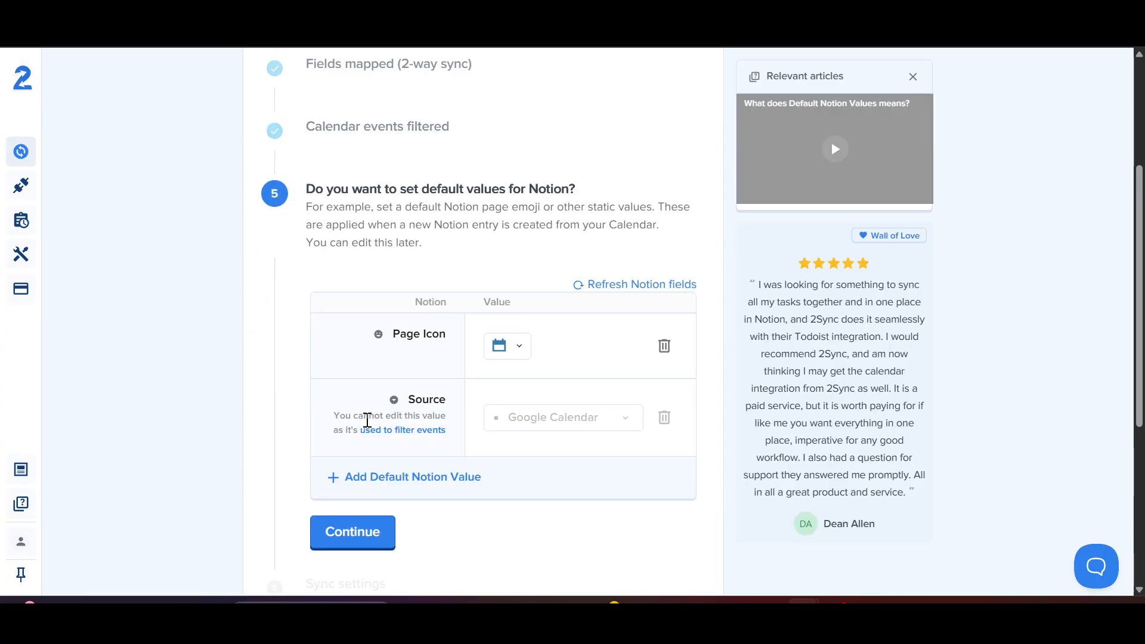
left_click(358, 545)
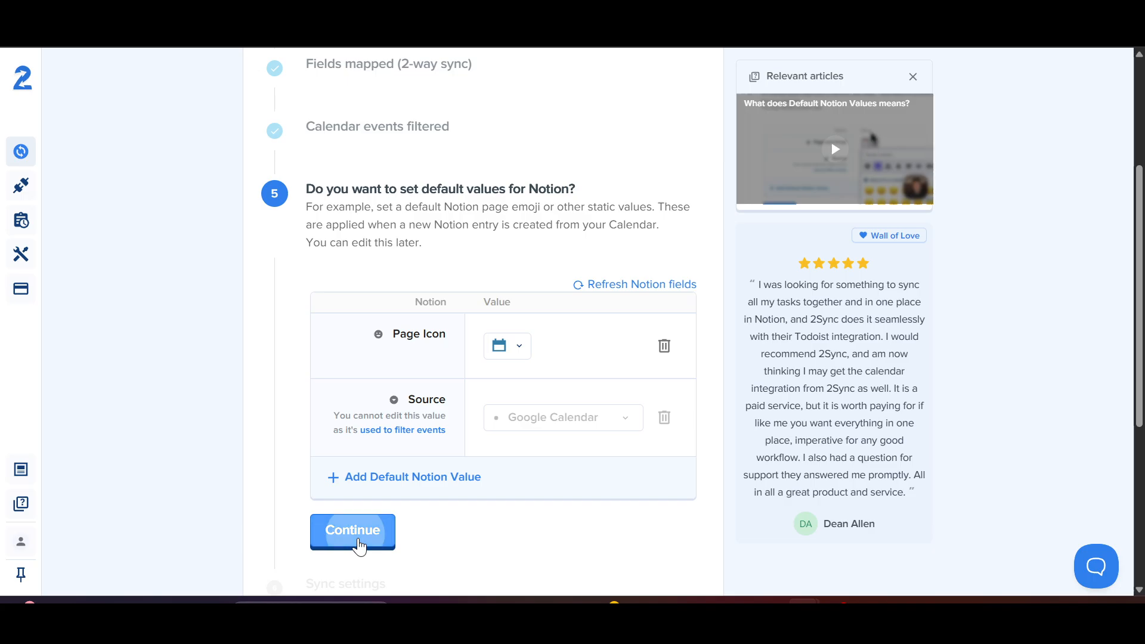
scroll(490, 408, "down", 3)
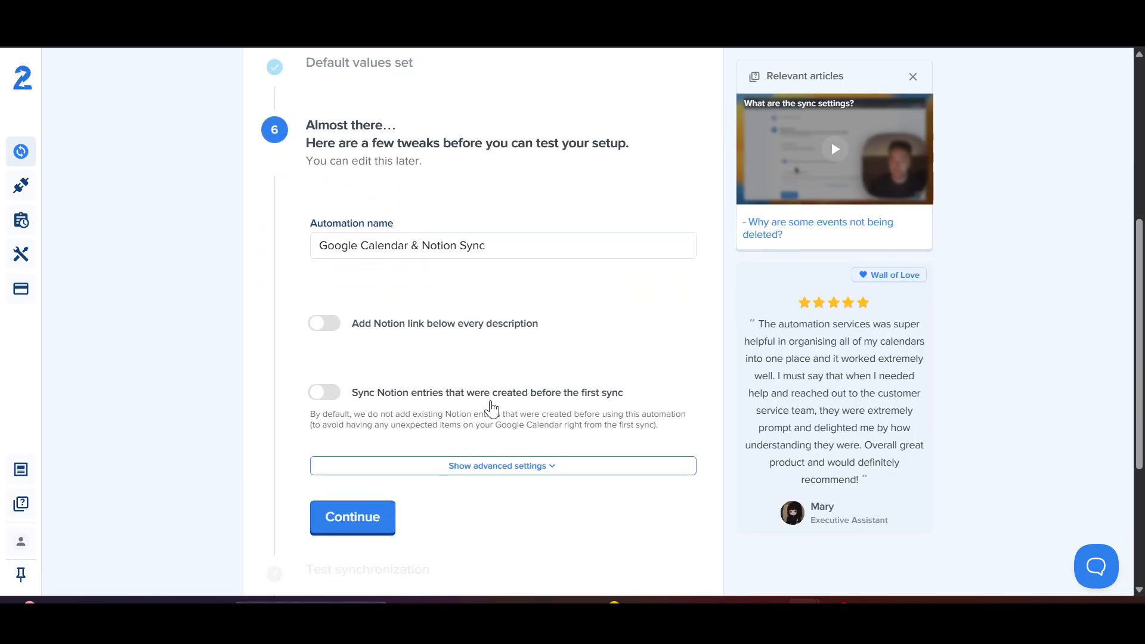
scroll(490, 408, "up", 1)
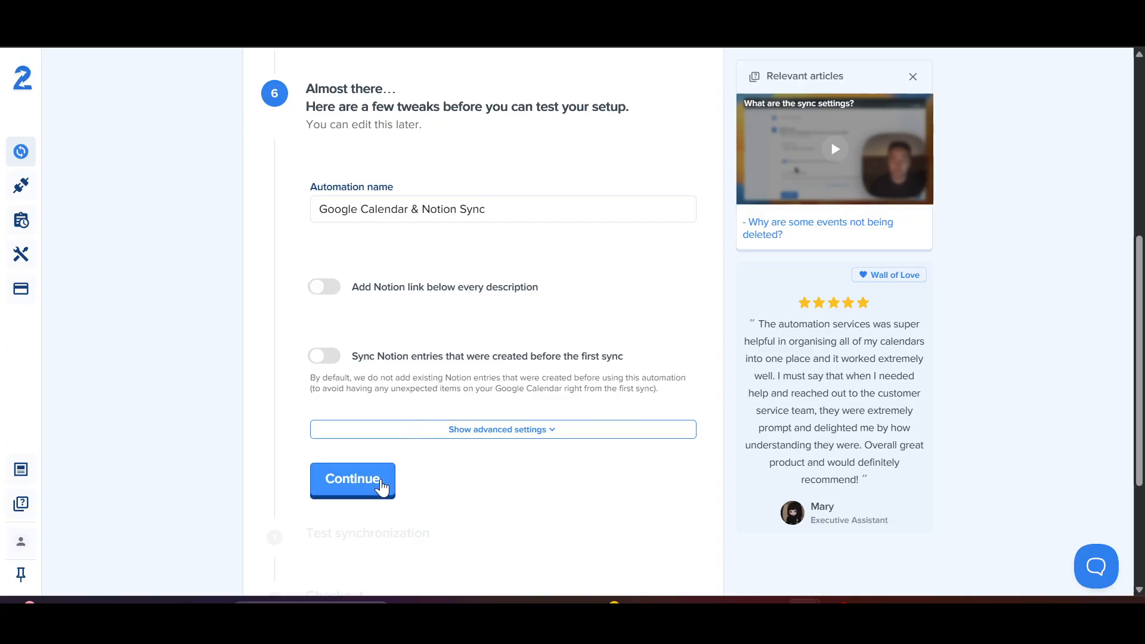
left_click(370, 488)
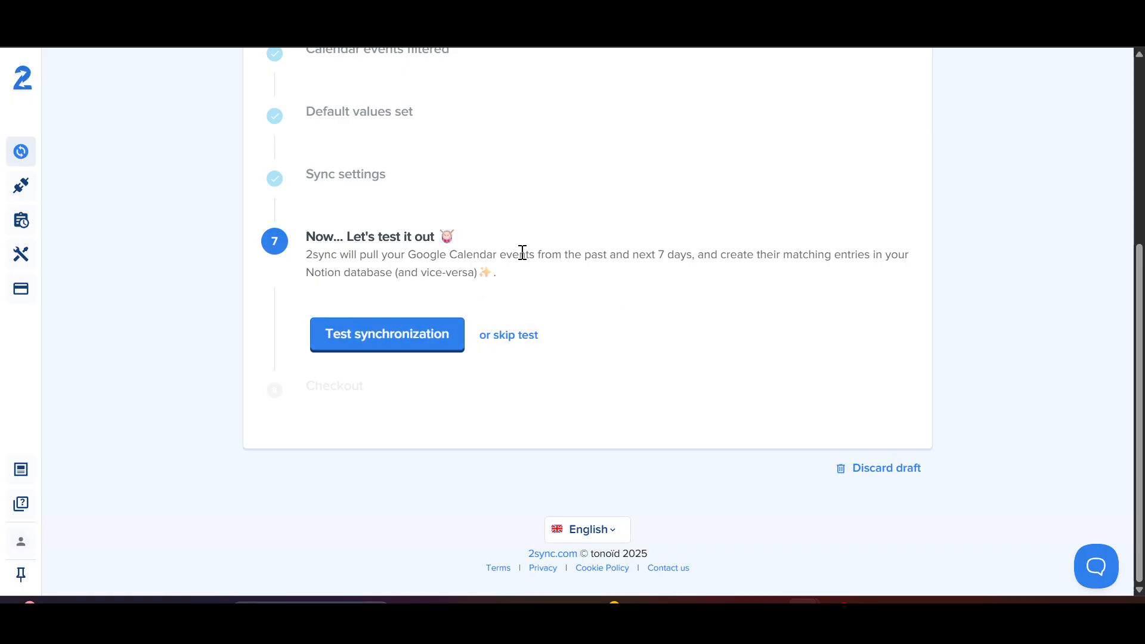
- Run the test synchronization between Google Calendar and Notion, and proceed to the checkout
left_click(386, 338)
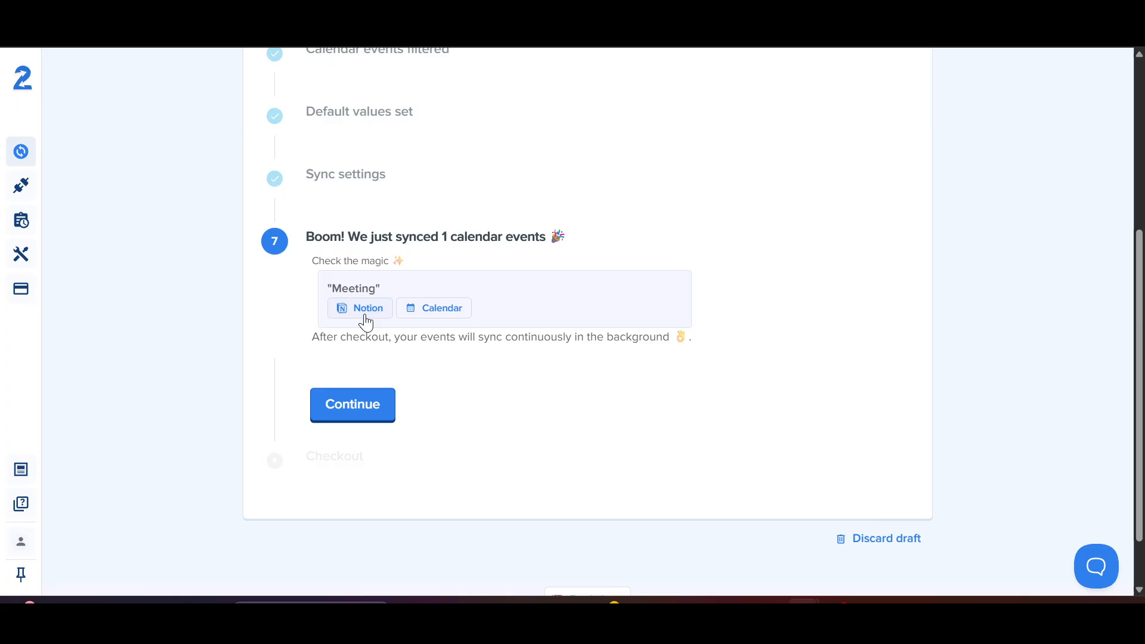
left_click(351, 412)
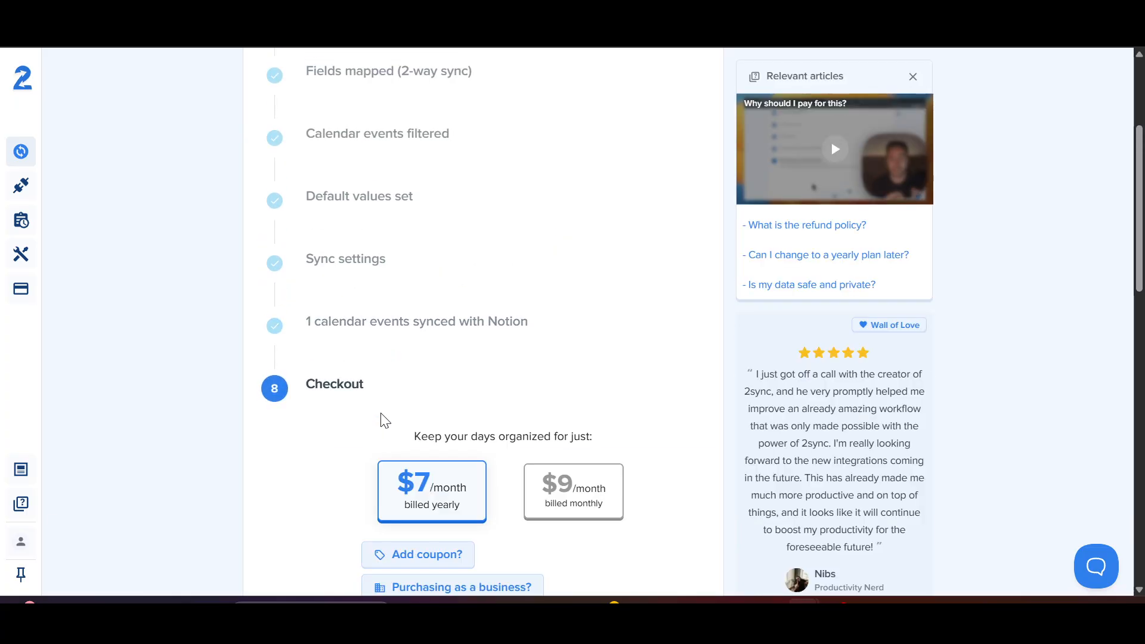
- Review the checkout section's pricing plans, refund policy and common questions, along with the list of completed setup stages
scroll(450, 475, "down", 2)
scroll(449, 476, "down", 1)
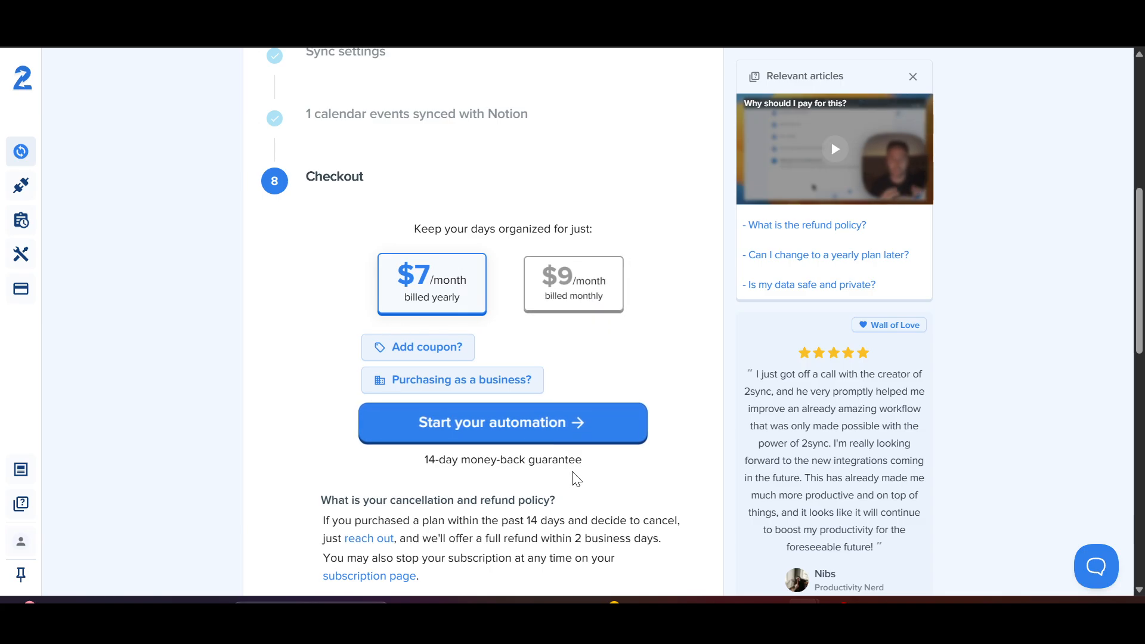
scroll(558, 500, "down", 1)
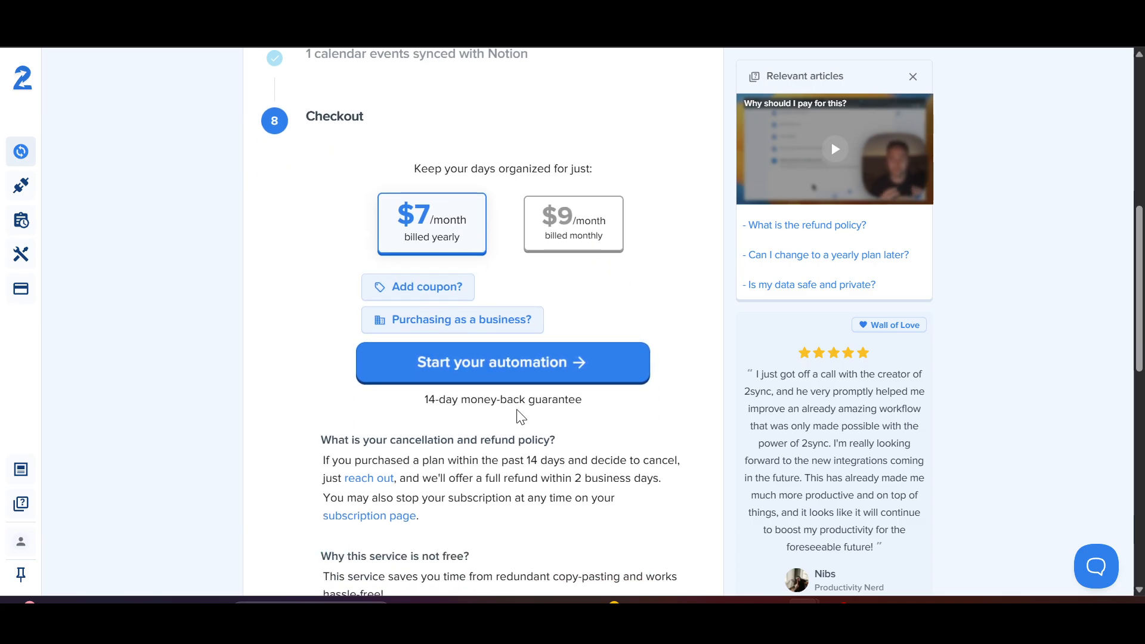
scroll(522, 416, "down", 1)
scroll(522, 416, "down", 10)
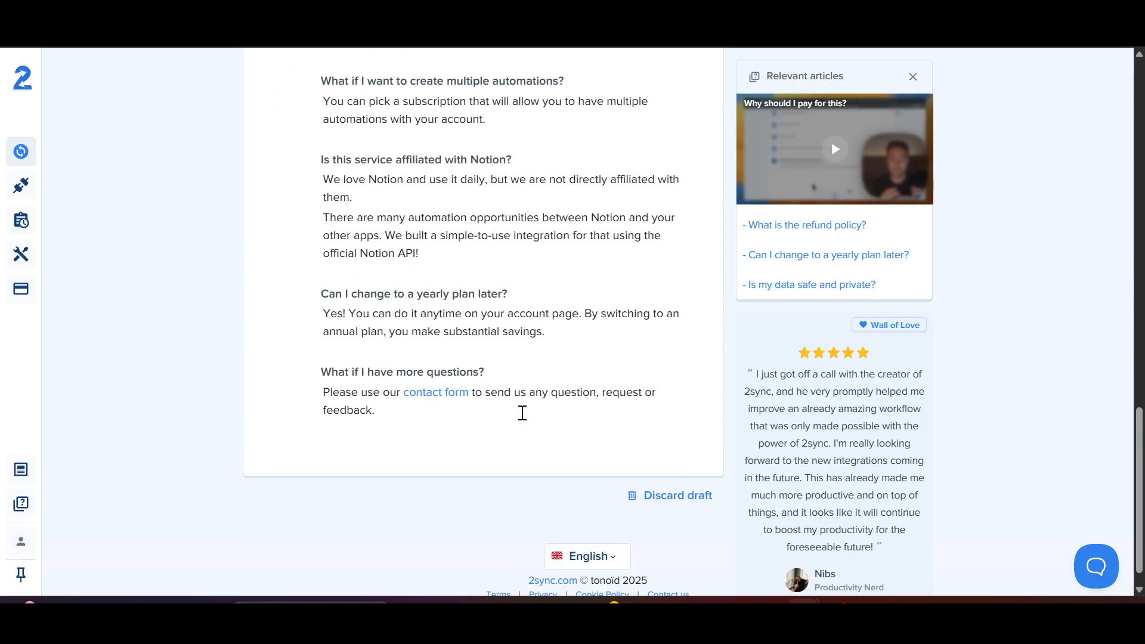
scroll(522, 417, "up", 19)
scroll(522, 419, "down", 2)
scroll(522, 421, "up", 2)
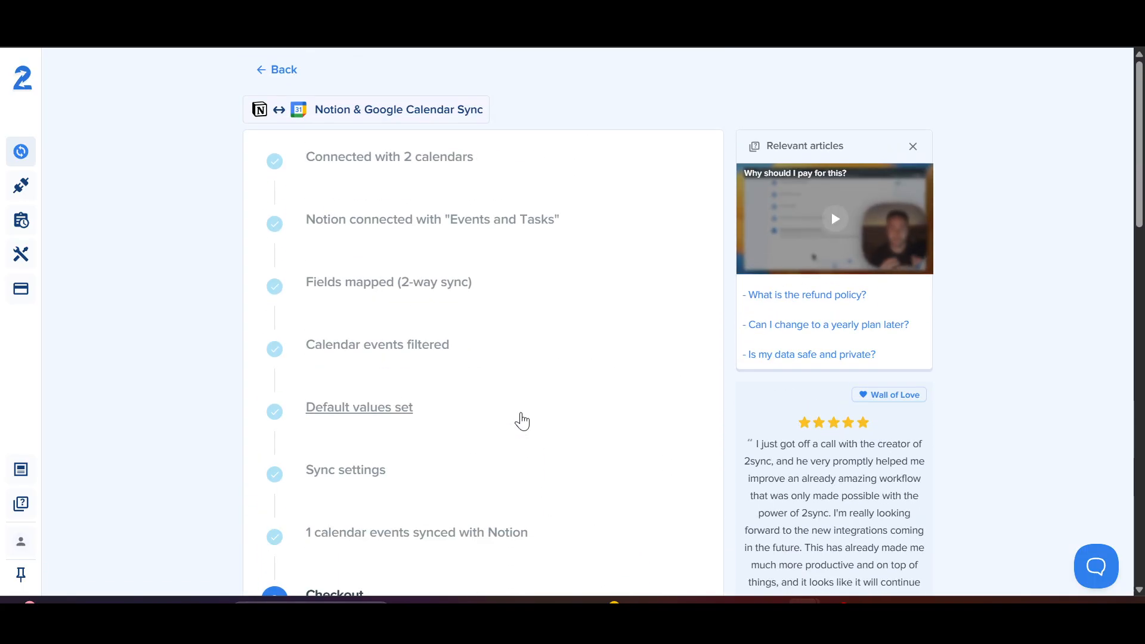